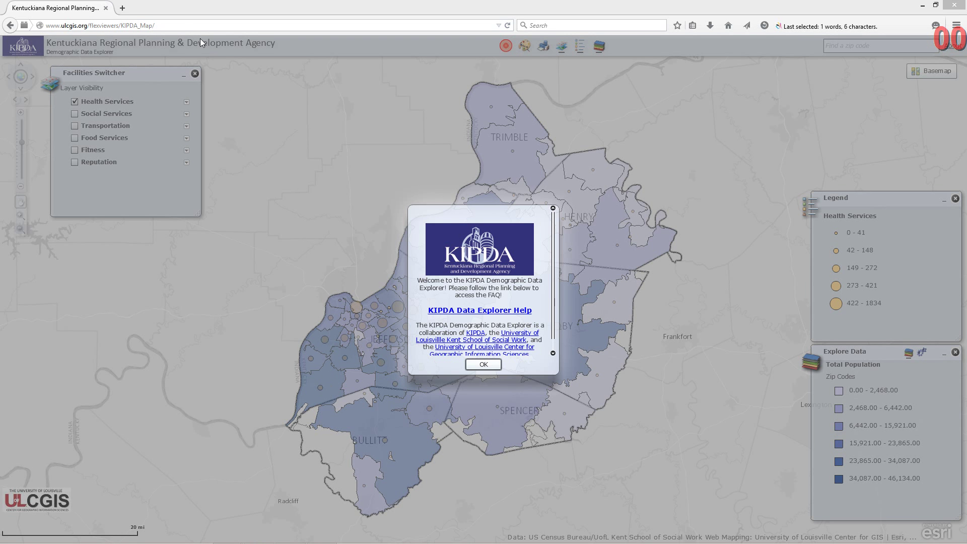
Reload the KIPDA Data Explorer page with F5 so the welcome message reappears
key(F5)
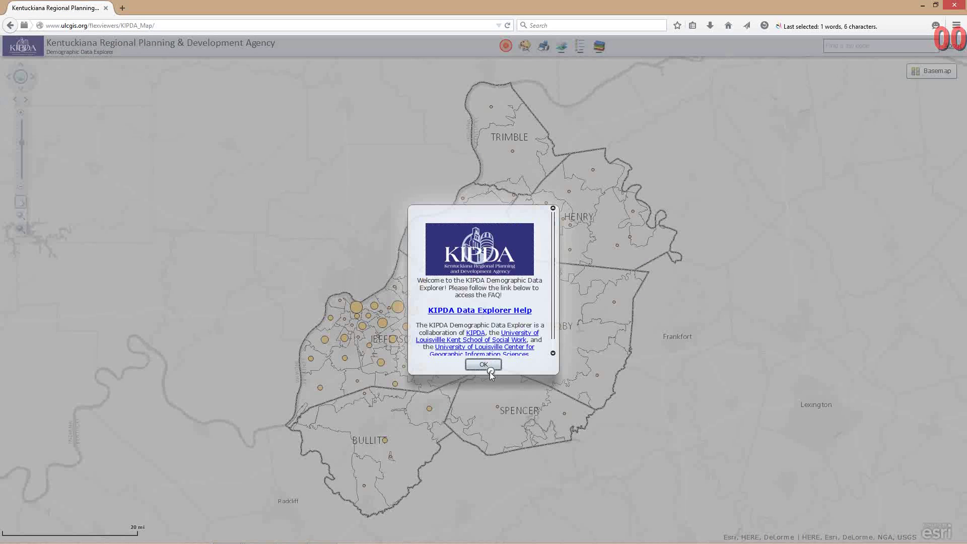
Dismiss the welcome message and try Social Services facilities, ending with Health Services shown
click(485, 365)
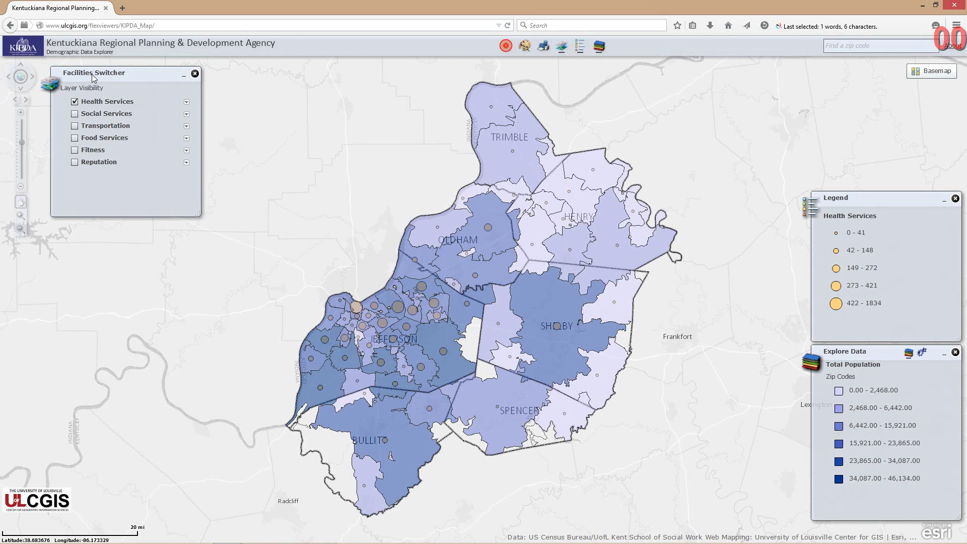
click(76, 102)
click(75, 116)
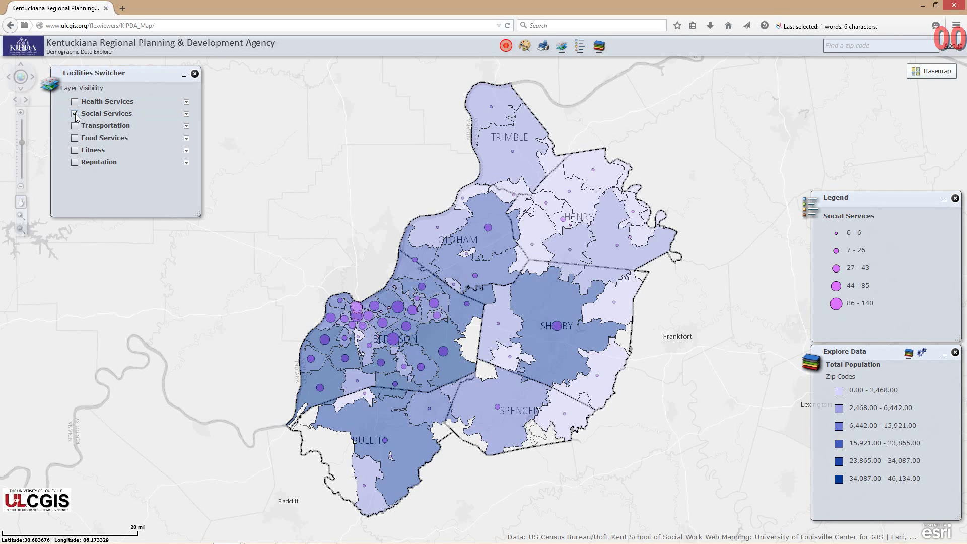
click(75, 115)
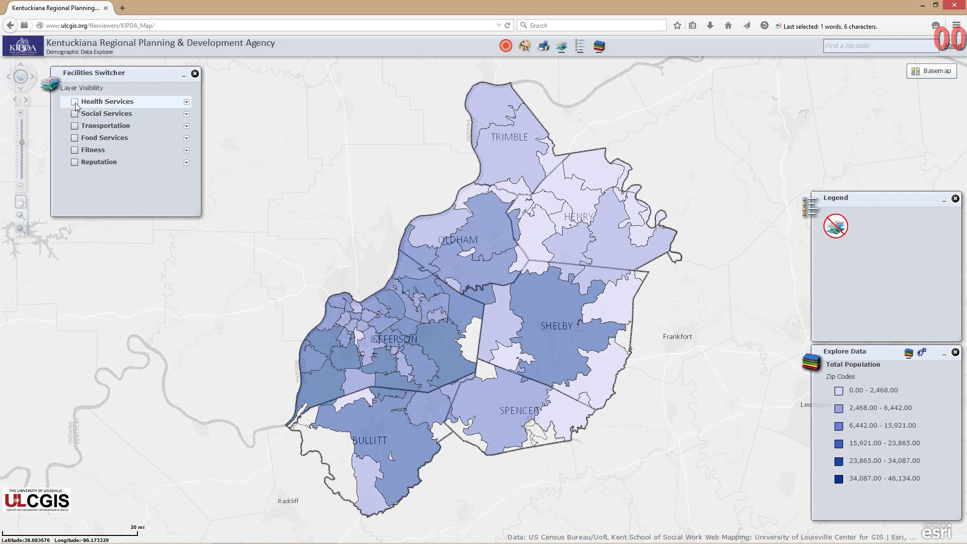
click(75, 103)
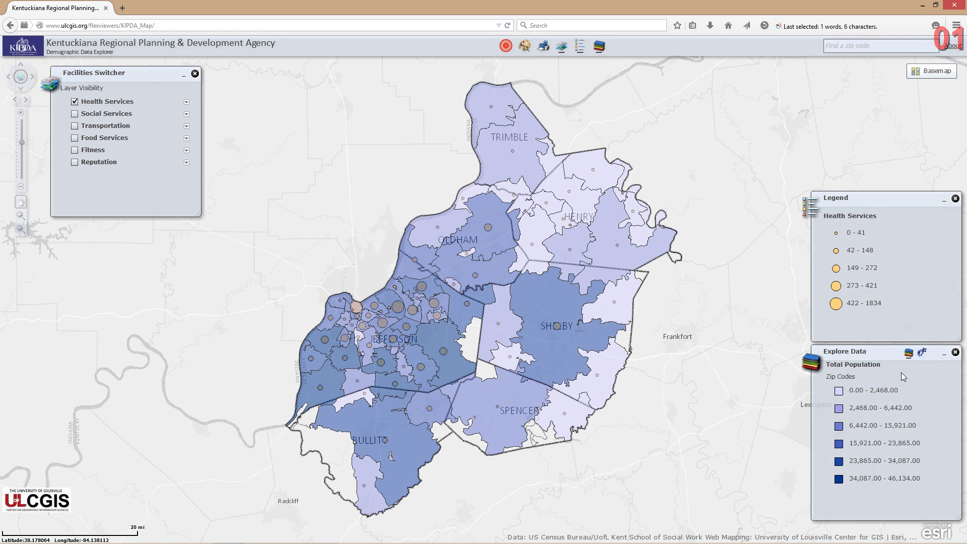
Try Age: 62+ N and then a race category as the mapped zip-code data
click(921, 353)
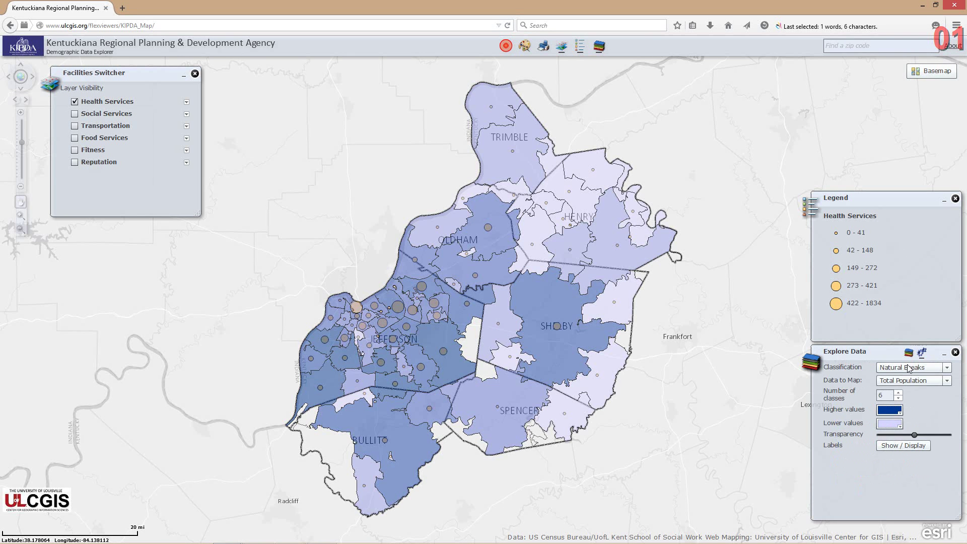
click(937, 381)
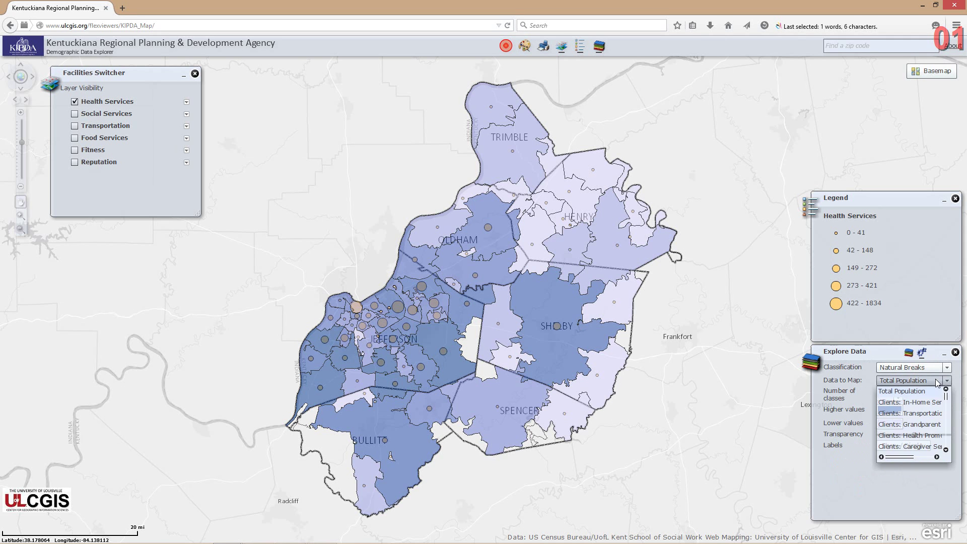
scroll(947, 398, down, 2)
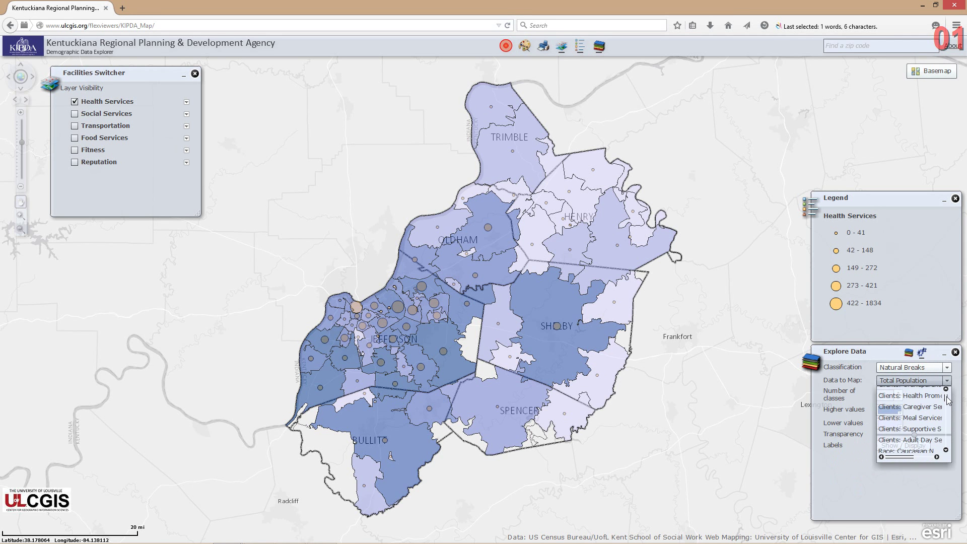
mouse_move(946, 399)
mouse_down()
mouse_move(947, 432)
mouse_move(946, 406)
mouse_up()
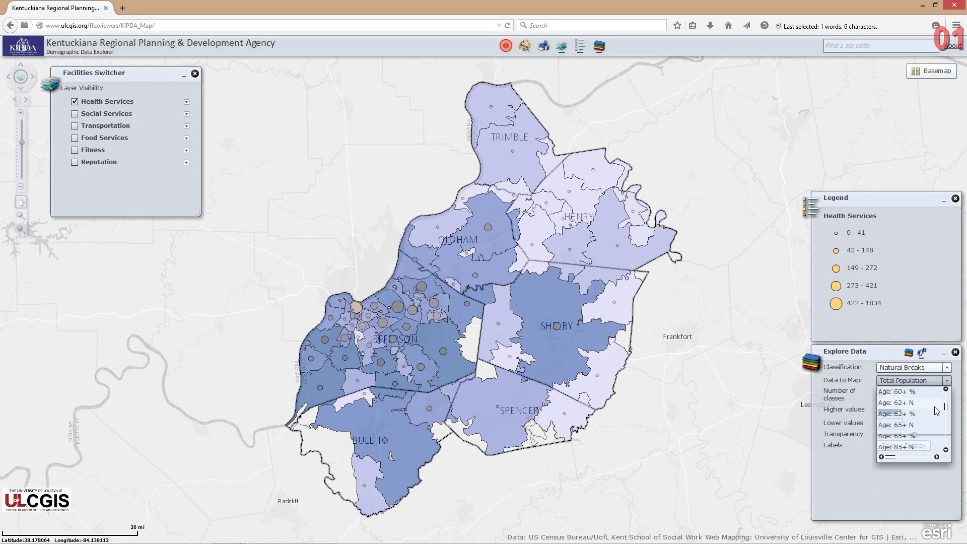
click(920, 407)
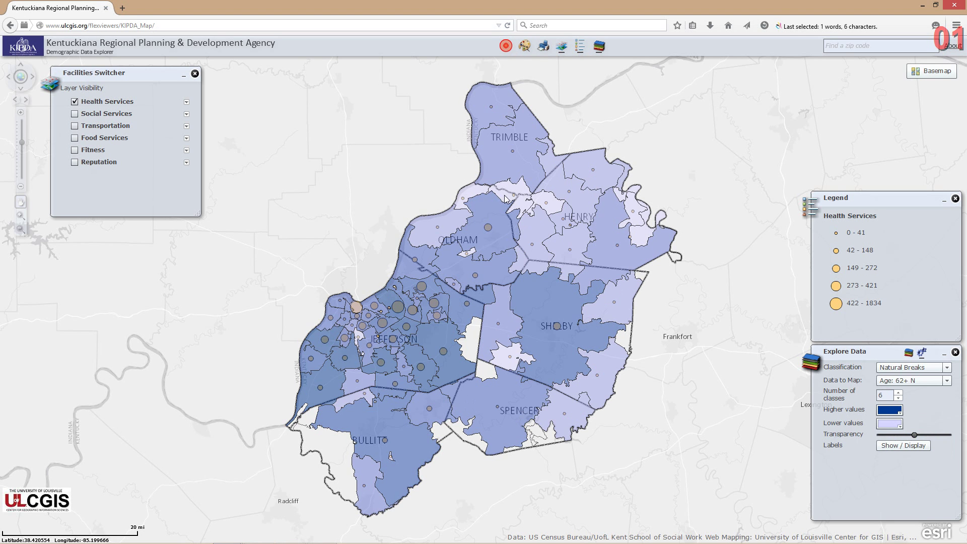
click(942, 384)
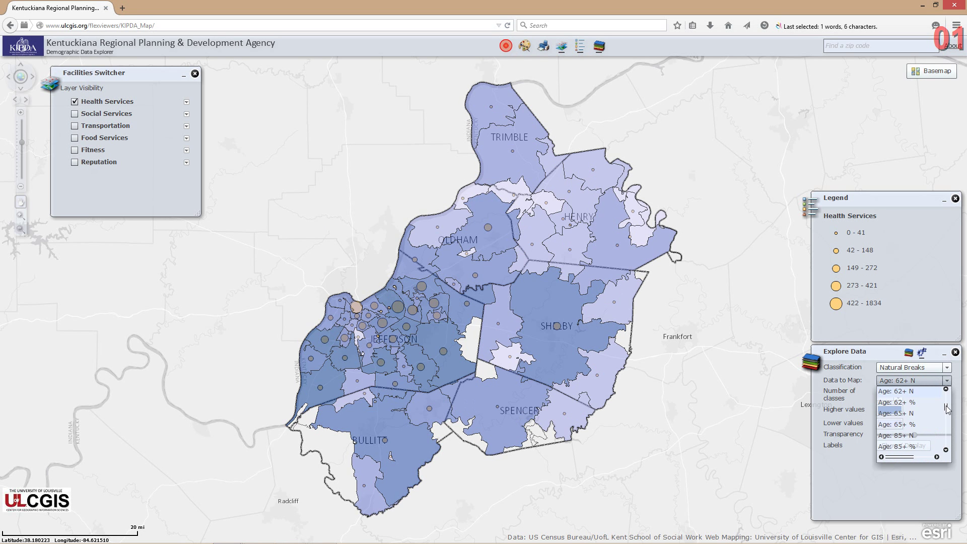
scroll(946, 409, down, 5)
click(921, 408)
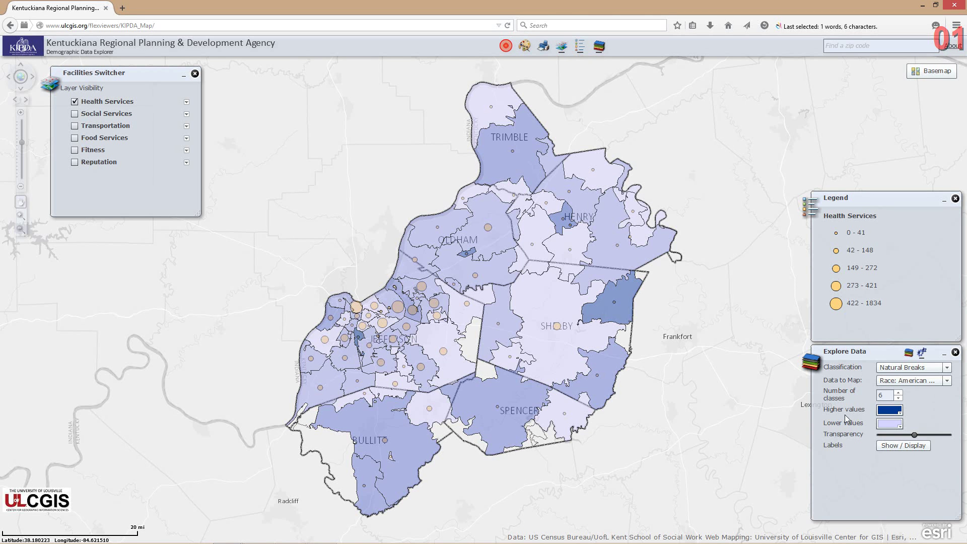
Reduce the shading to 4 classes and map Sex: Male N
click(899, 398)
click(899, 398)
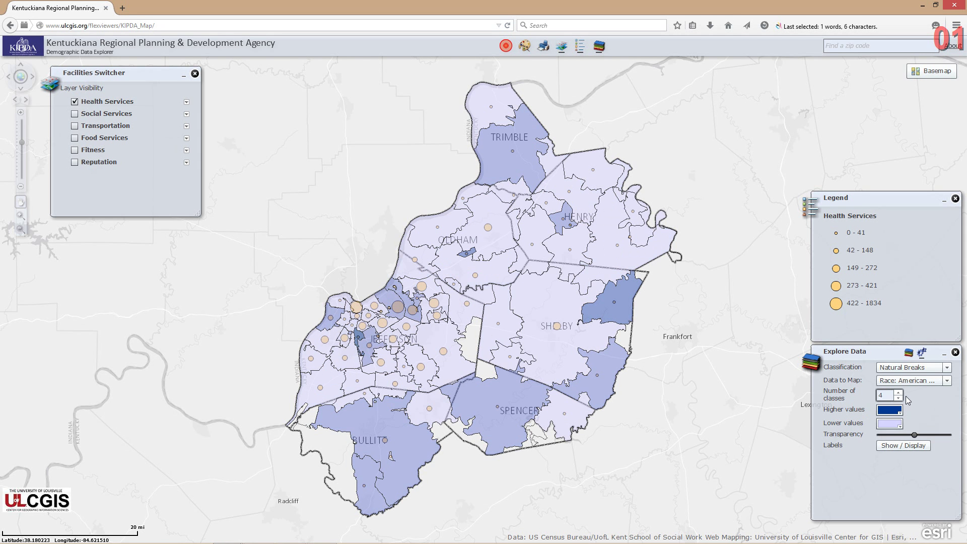
click(917, 380)
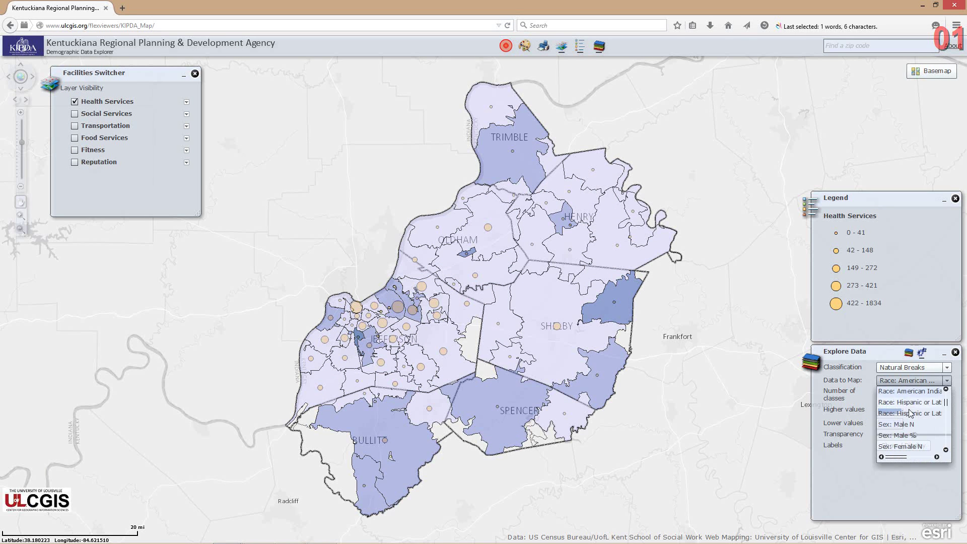
click(902, 424)
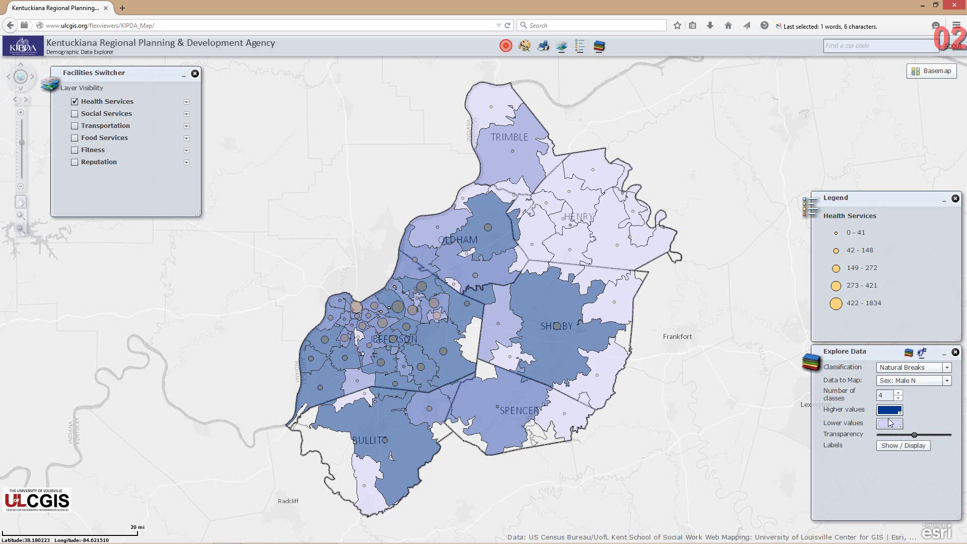
Slide Transparency fully right for opaque Sex: Male N shading, zooming in and out to check
drag(915, 436, 949, 435)
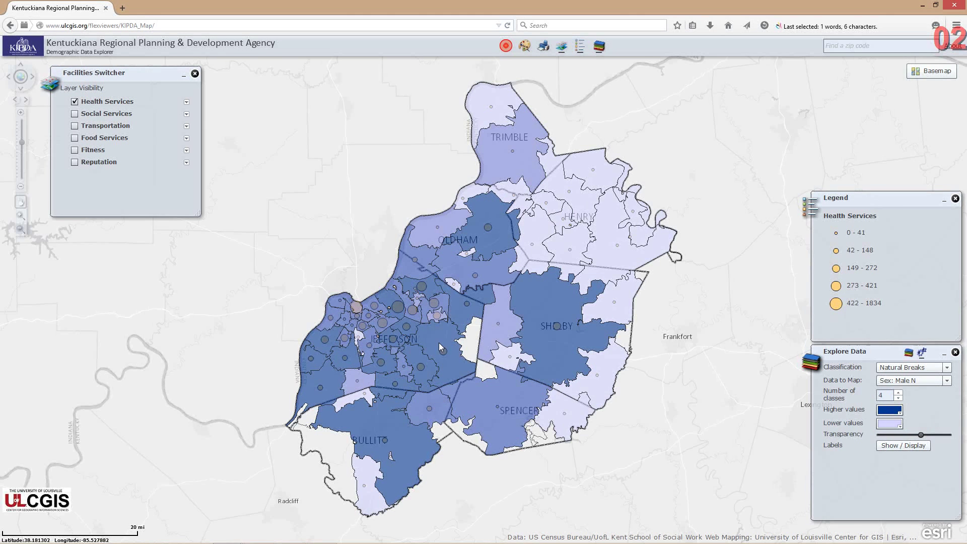
scroll(439, 342, up, 2)
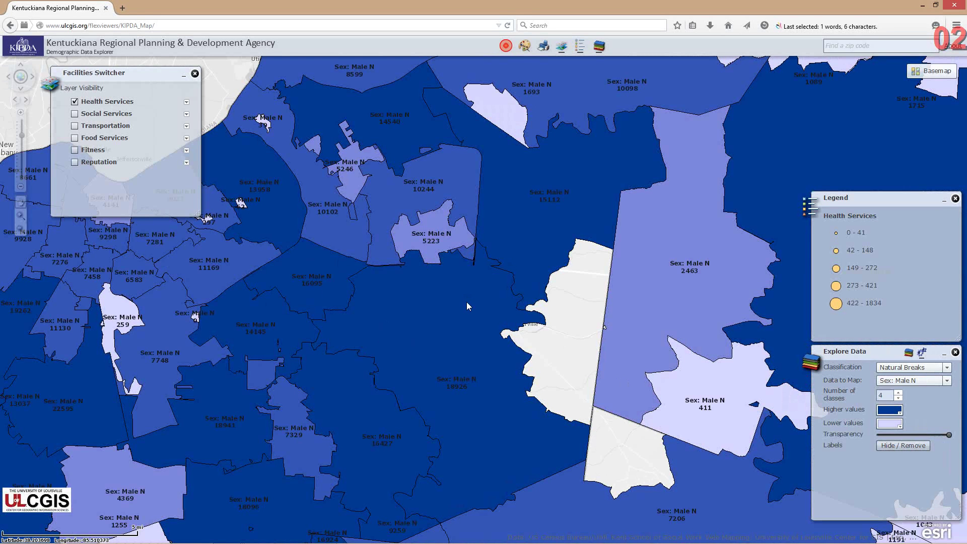
scroll(466, 303, down, 2)
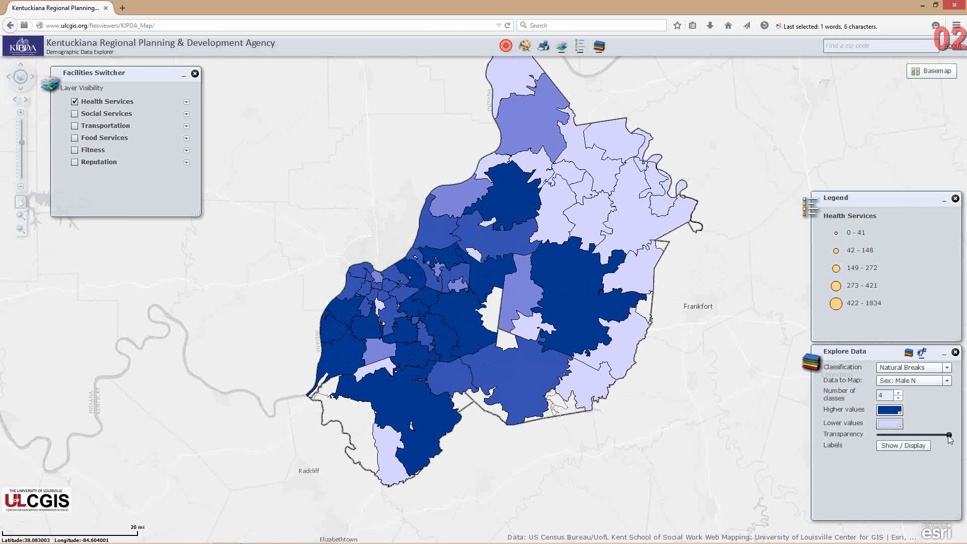
Set the shading to about 0.60 transparency and zoom in on Jefferson County around Louisville
drag(950, 436, 920, 438)
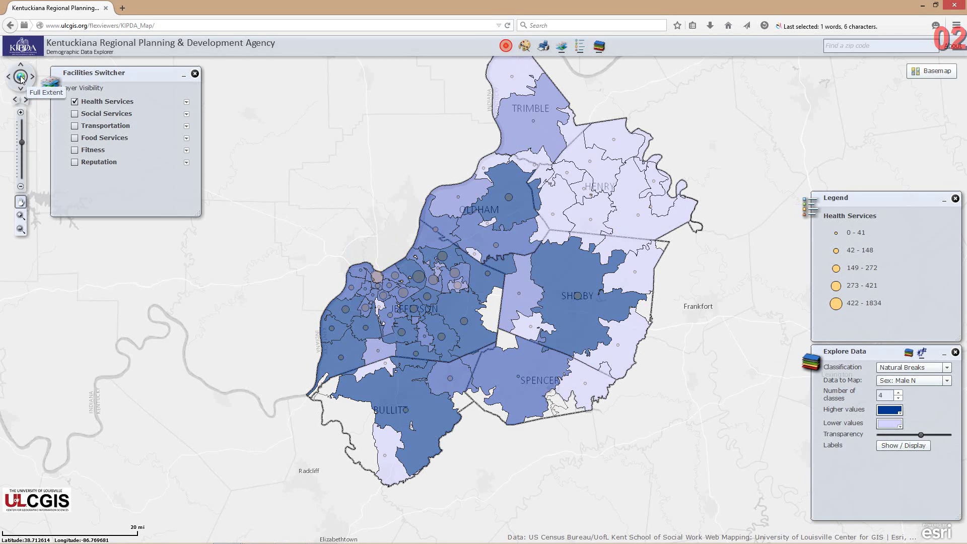
click(21, 146)
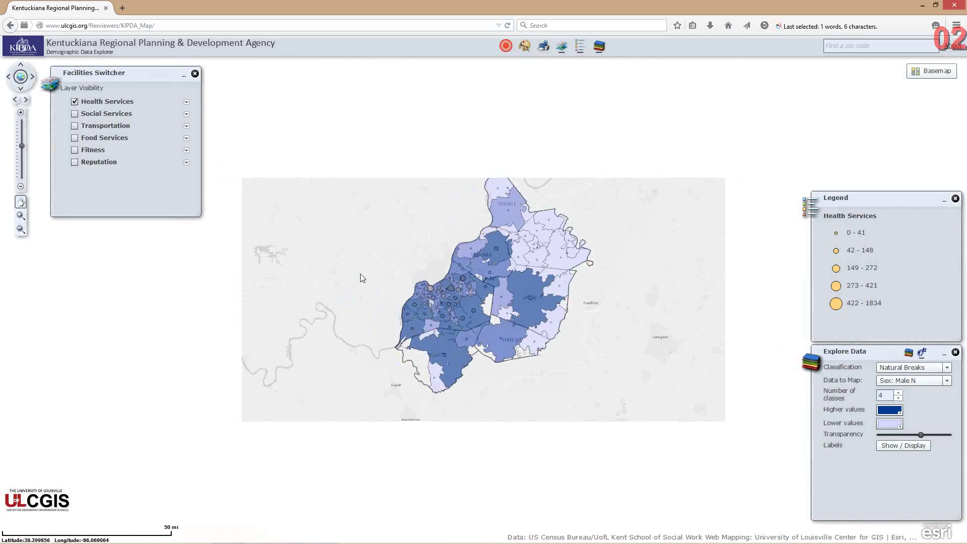
scroll(467, 292, up, 1)
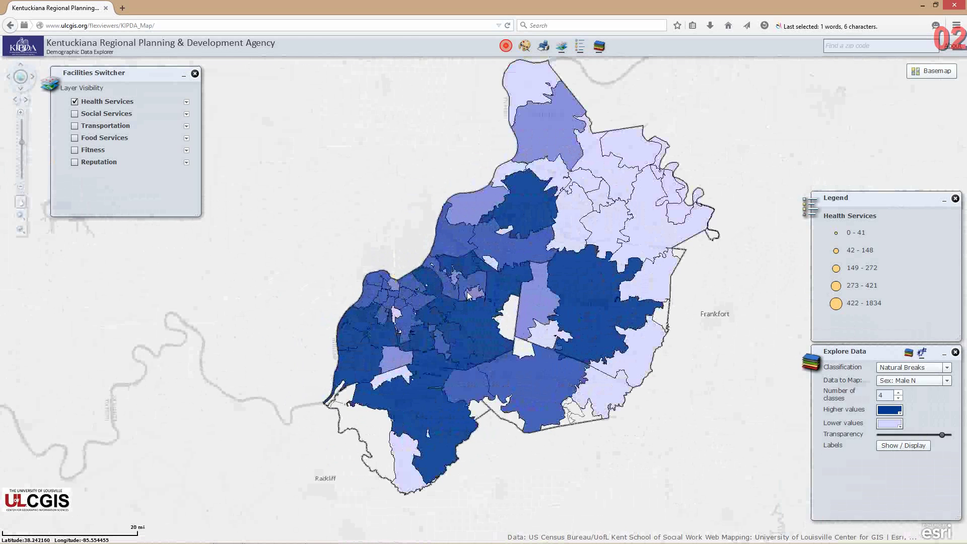
scroll(467, 291, up, 1)
drag(467, 291, 392, 182)
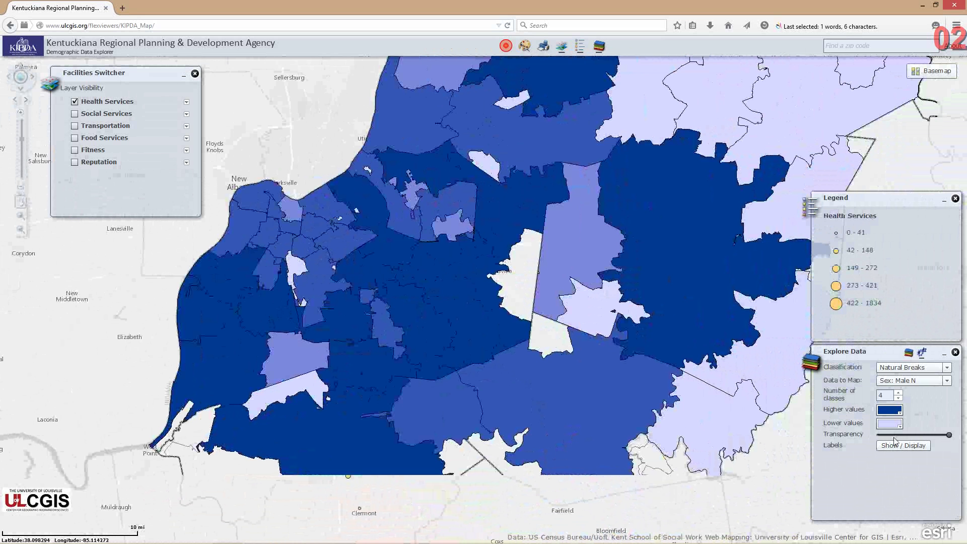
drag(949, 435, 907, 435)
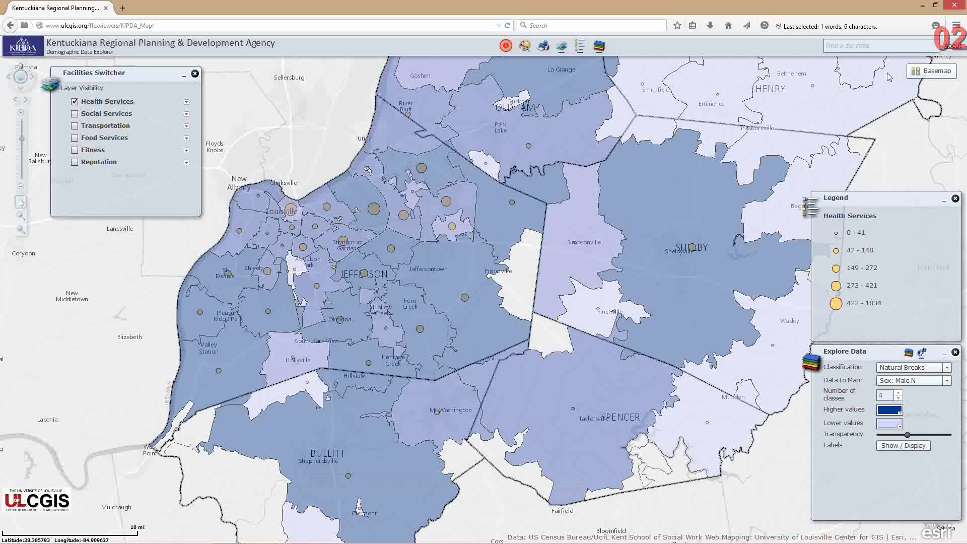
Search for zip code 40205 and jump to it on the map
click(877, 44)
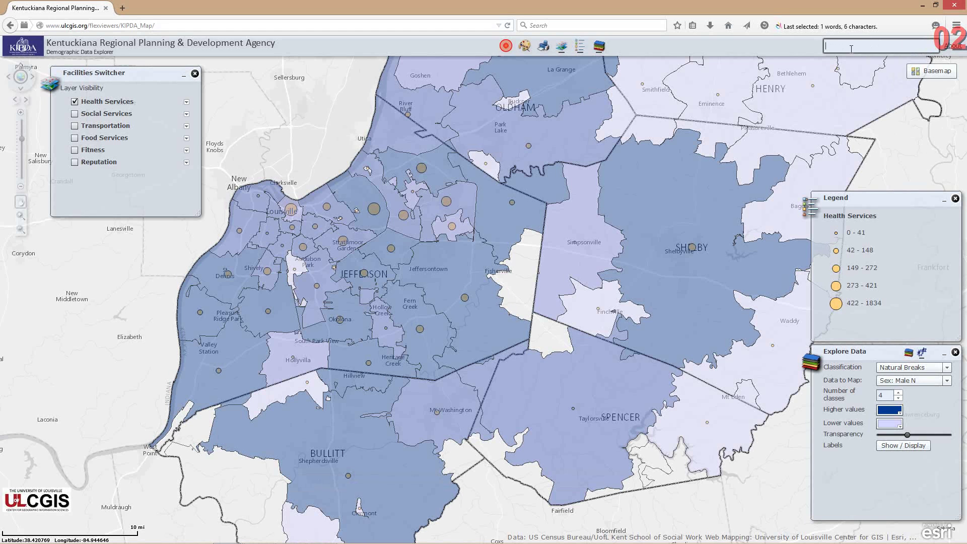
text(40205)
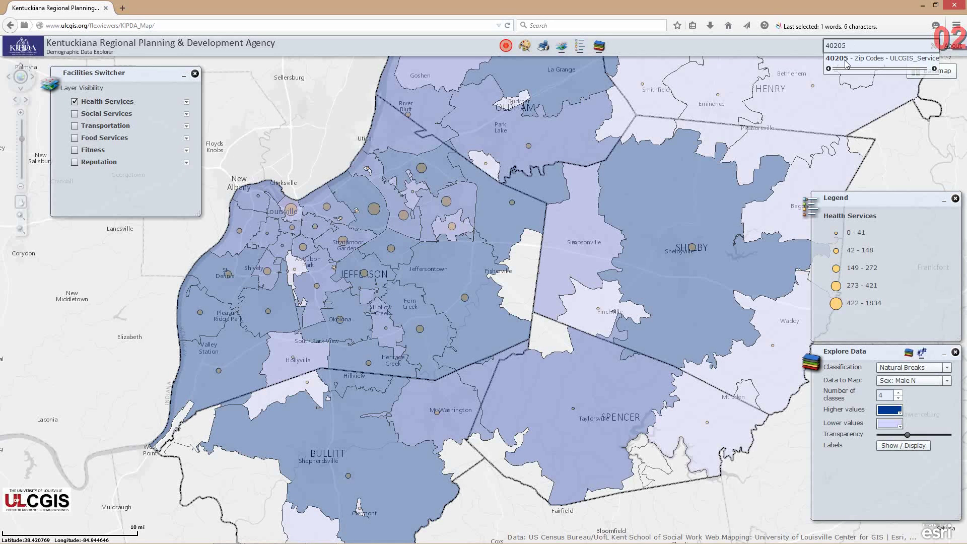
click(846, 61)
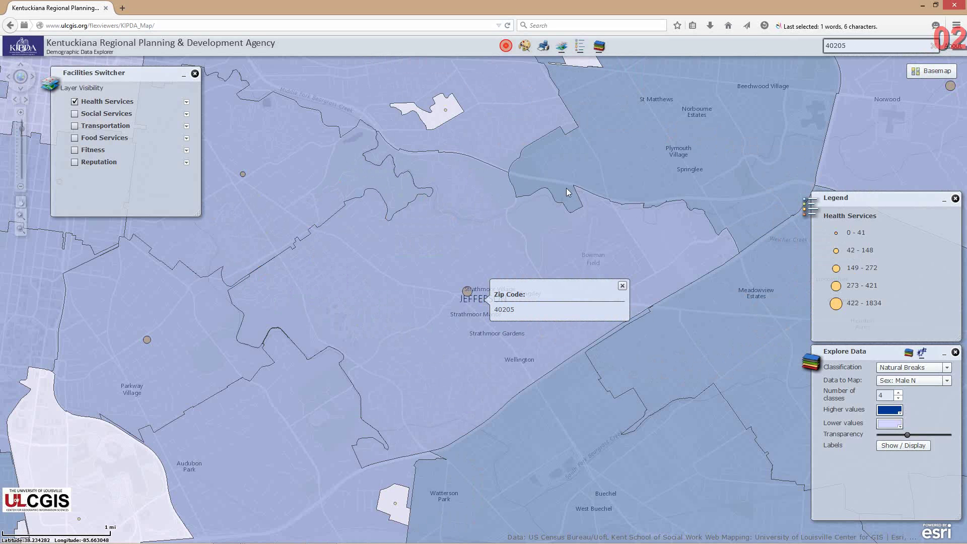
Open the 40205 information popup, scroll through its figures, and close it
click(426, 310)
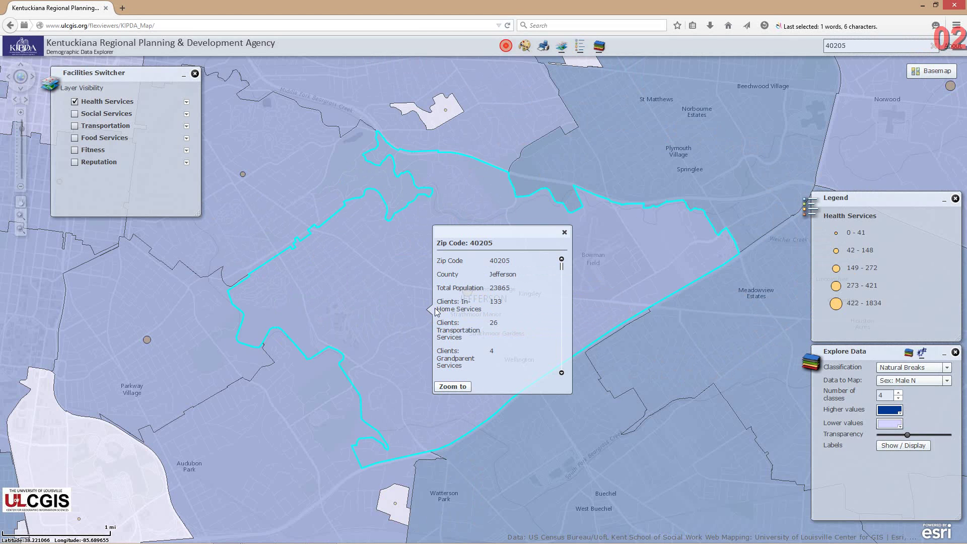
mouse_move(562, 273)
mouse_down()
mouse_move(562, 310)
mouse_move(565, 258)
mouse_up()
click(564, 232)
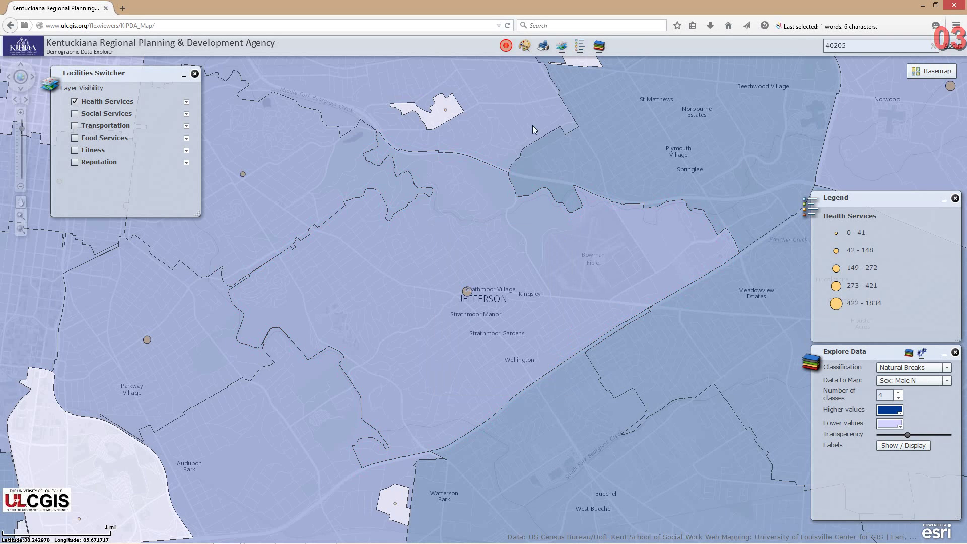
Search the map for the street address with the Find an Address tool
click(506, 48)
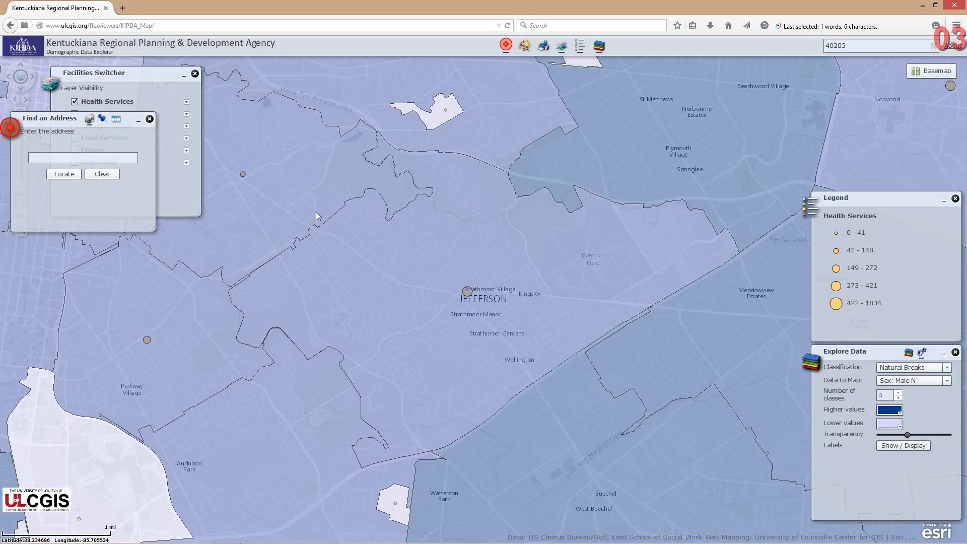
click(69, 160)
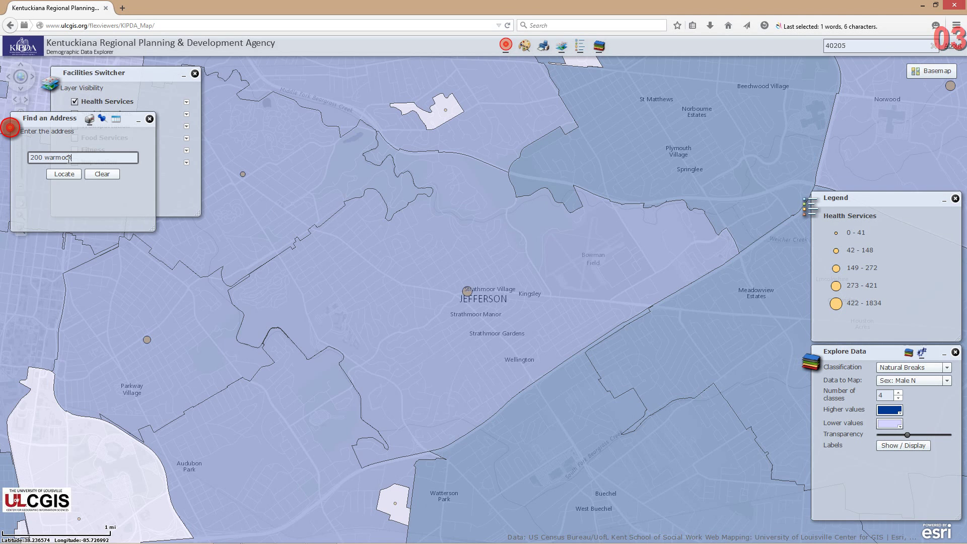
key(Return)
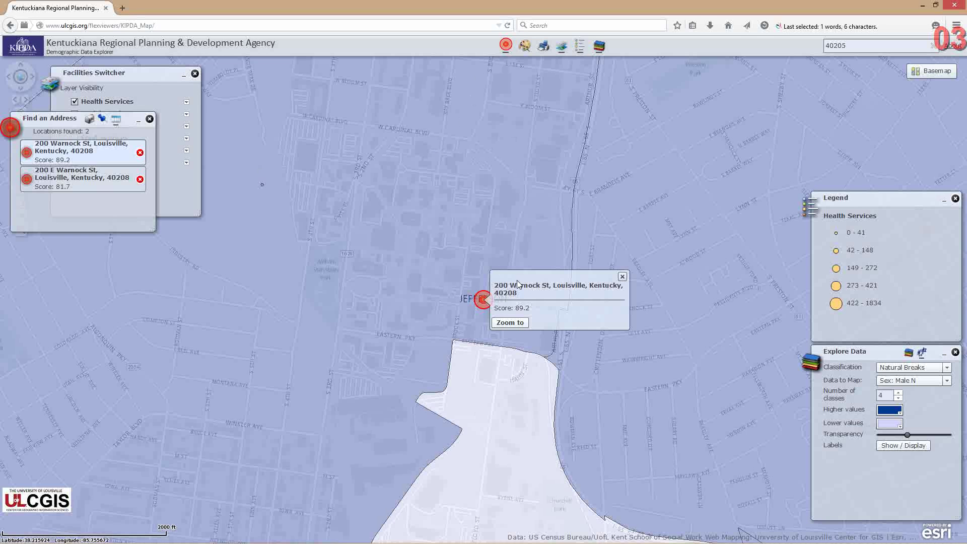
Open the zip code 40208 popup at the matched address and scroll its demographic figures
click(430, 283)
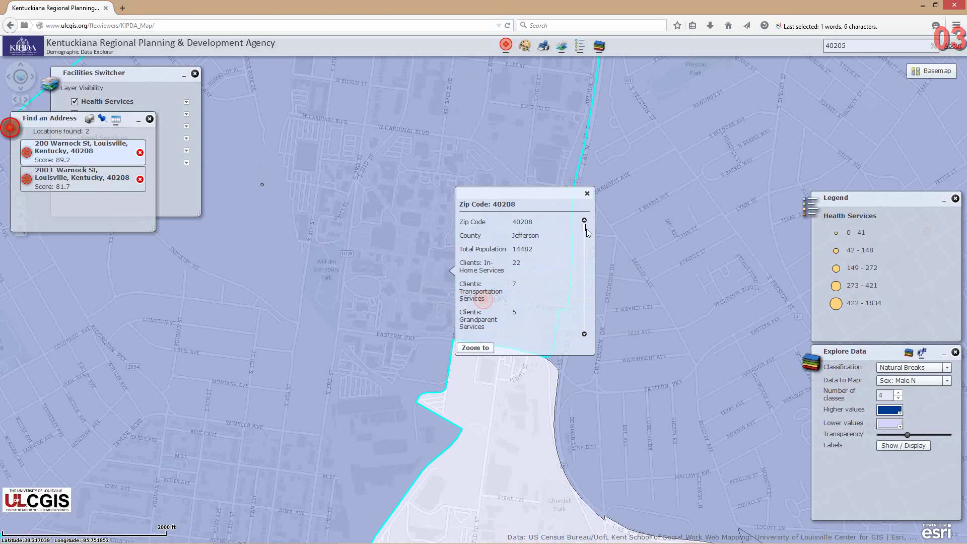
mouse_move(584, 229)
mouse_down()
mouse_move(584, 247)
mouse_move(584, 226)
mouse_up()
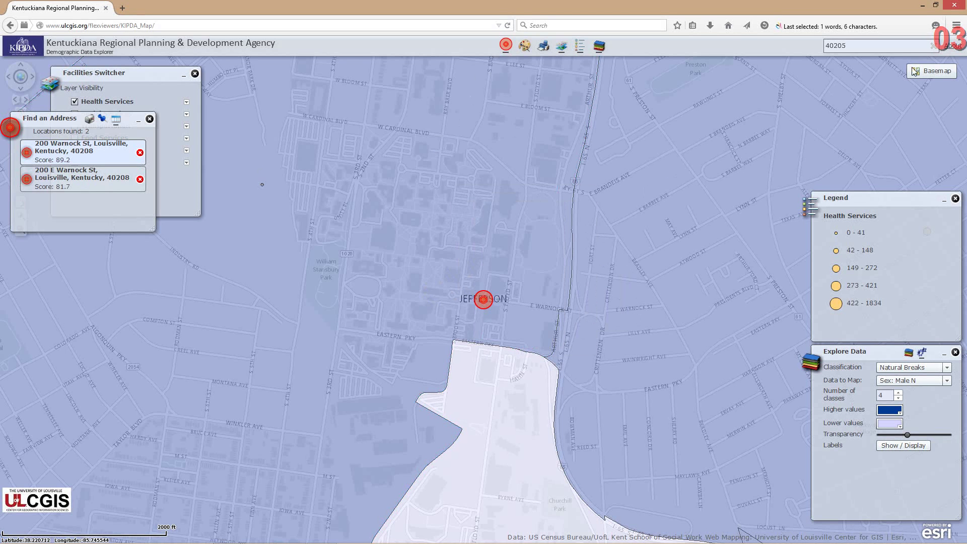
mouse_move(934, 74)
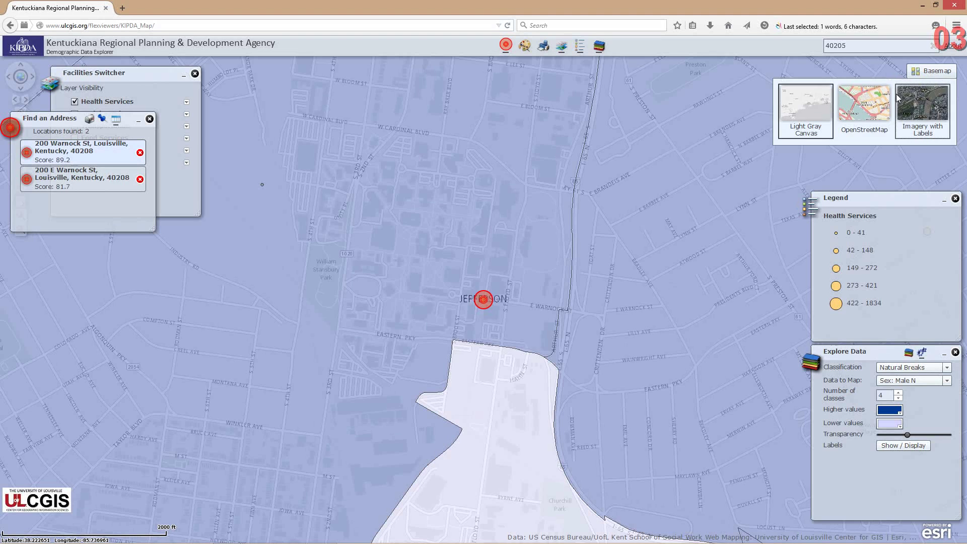
Compare OpenStreetMap and Imagery with Labels basemaps, then return to Light Gray Canvas
click(859, 112)
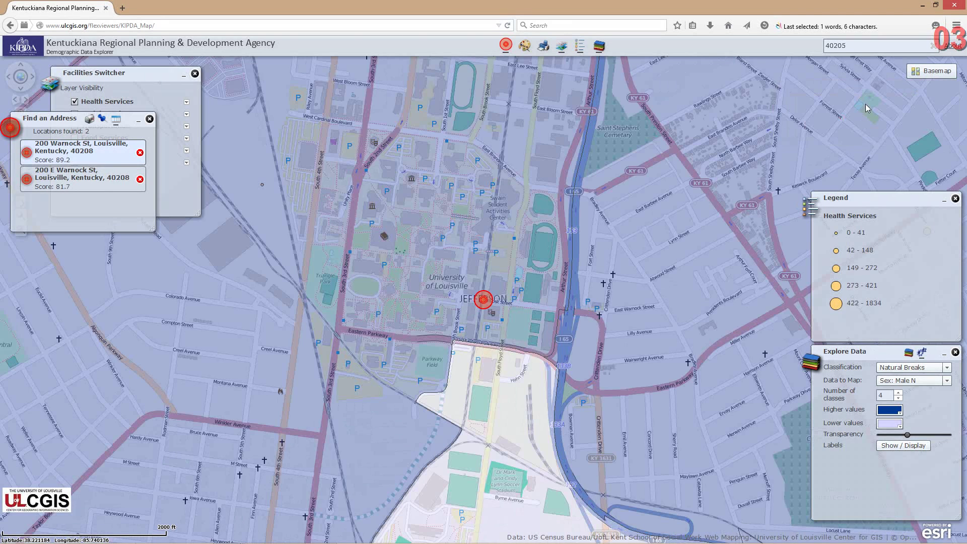
click(929, 113)
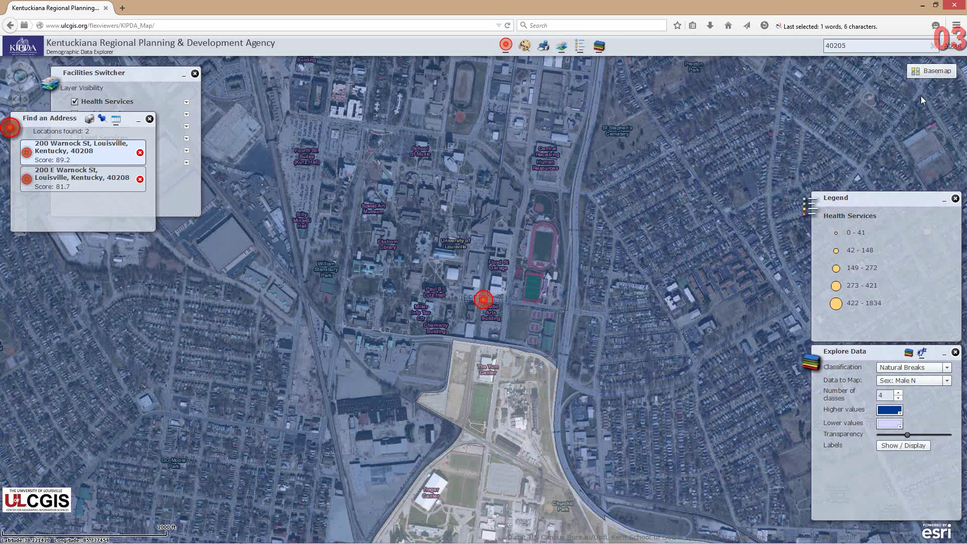
click(805, 109)
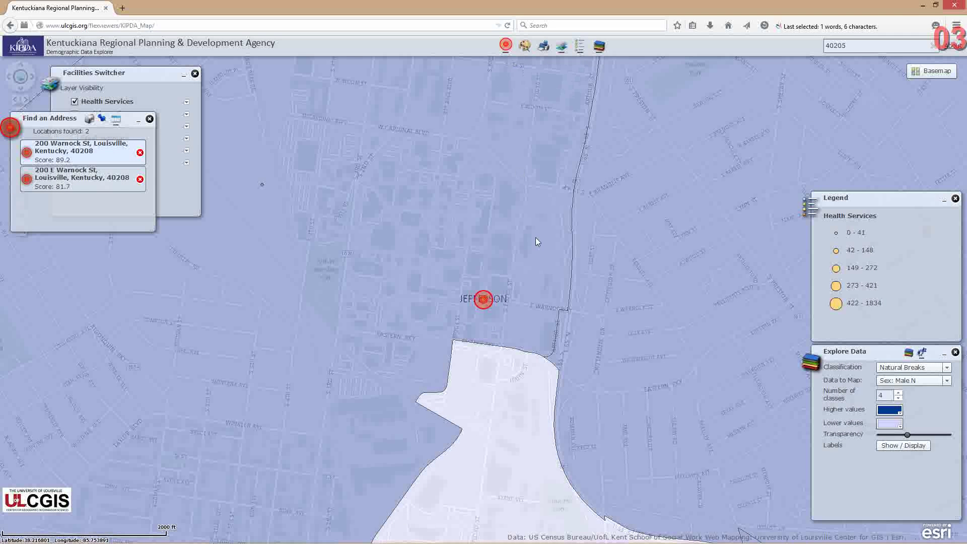
Zoom out and make the zip-code shading less transparent
scroll(533, 240, down, 2)
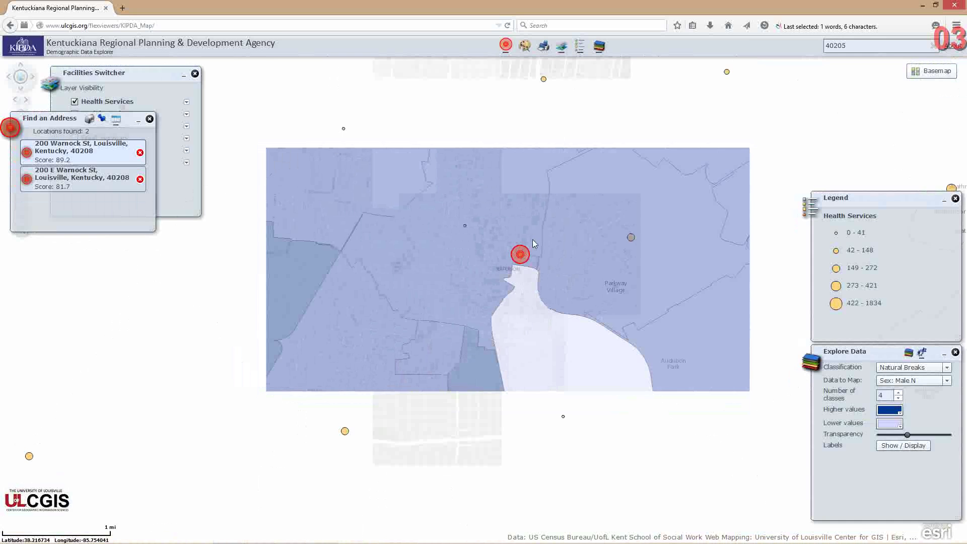
scroll(530, 237, down, 1)
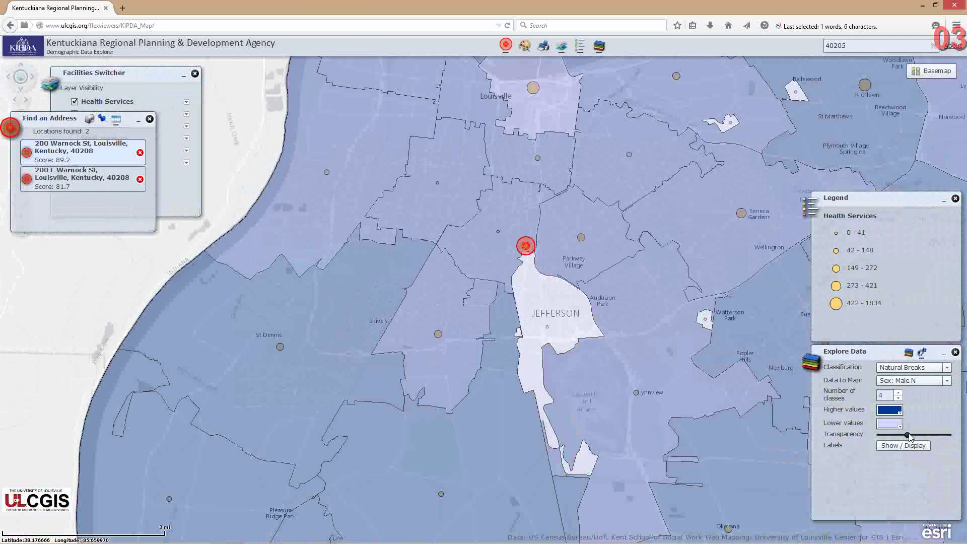
drag(910, 436, 915, 436)
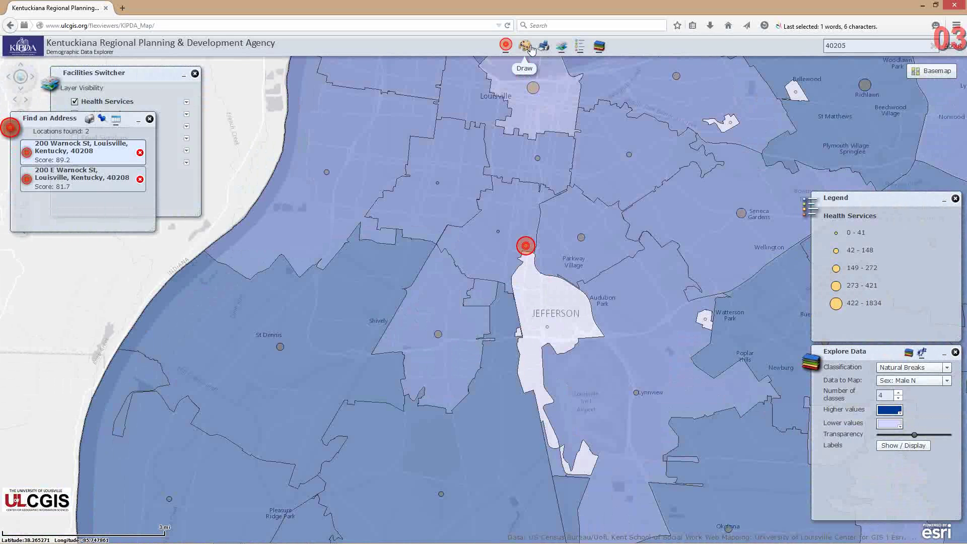
Give the print layout the street address as title and 'Demographic Data' as subtitle
click(544, 49)
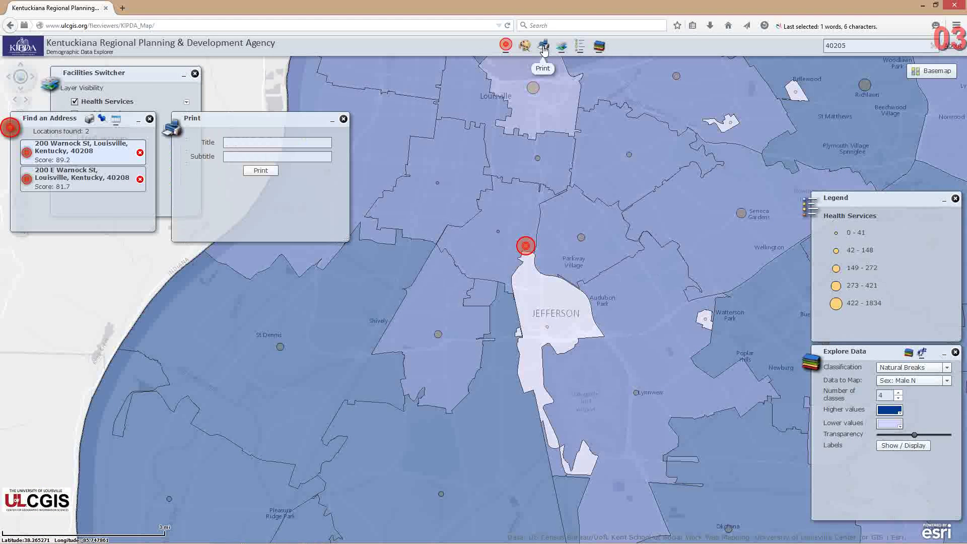
click(272, 144)
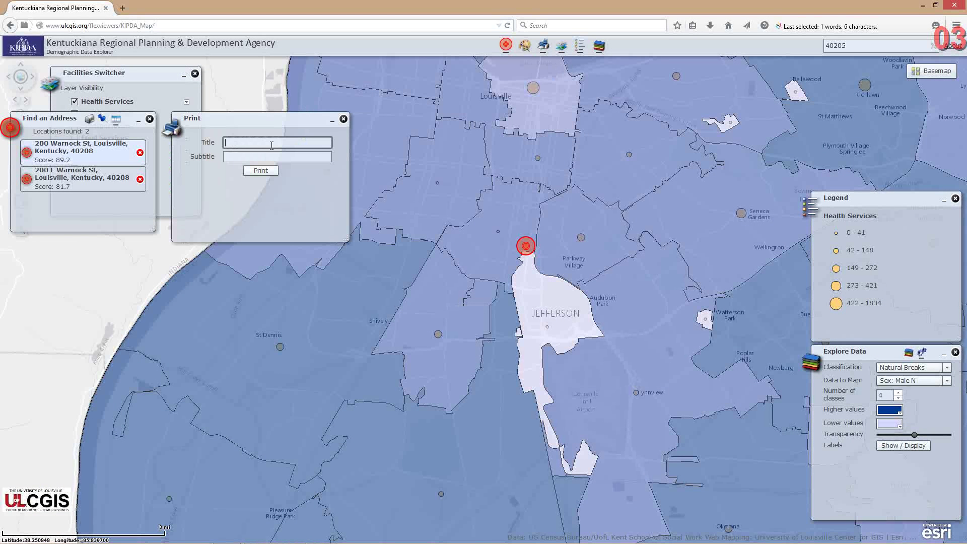
key(Tab)
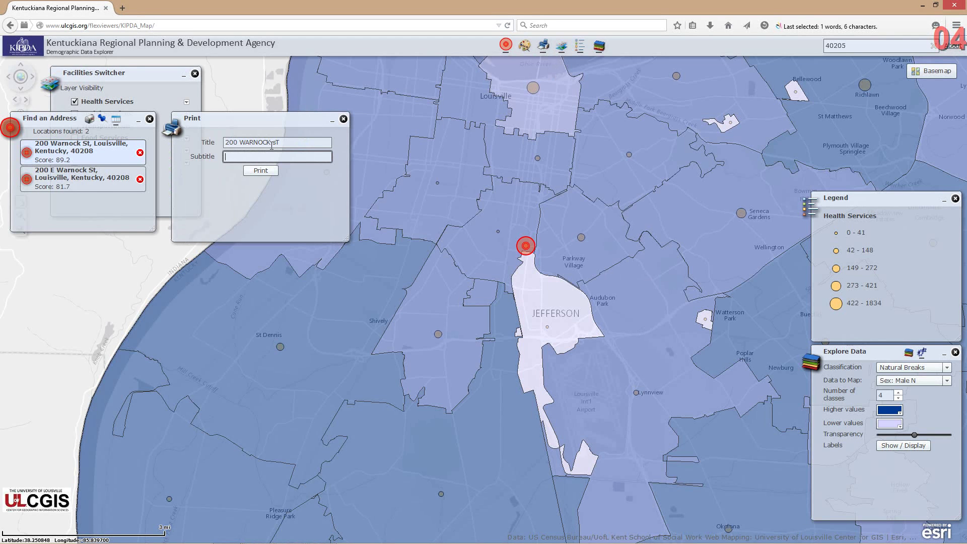
text(Demographic Data)
click(278, 142)
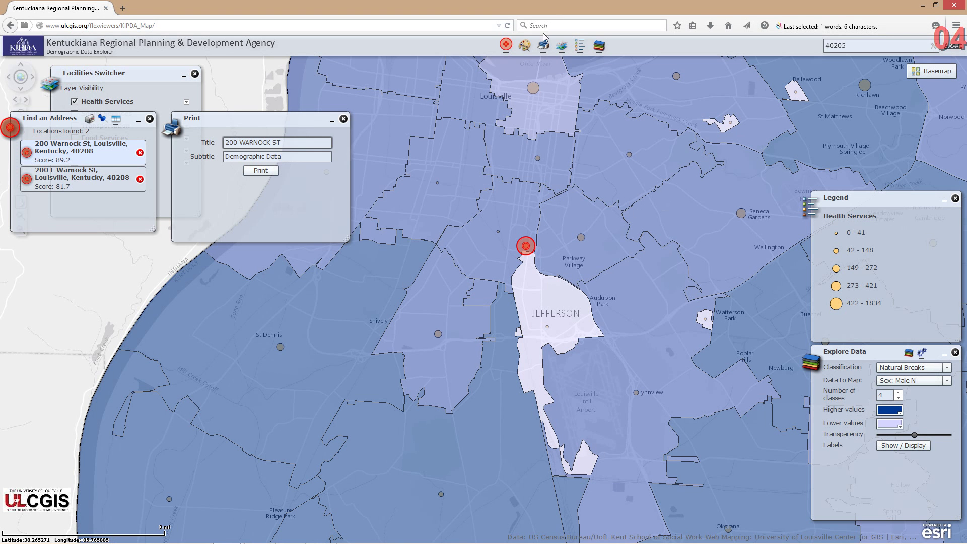
click(524, 45)
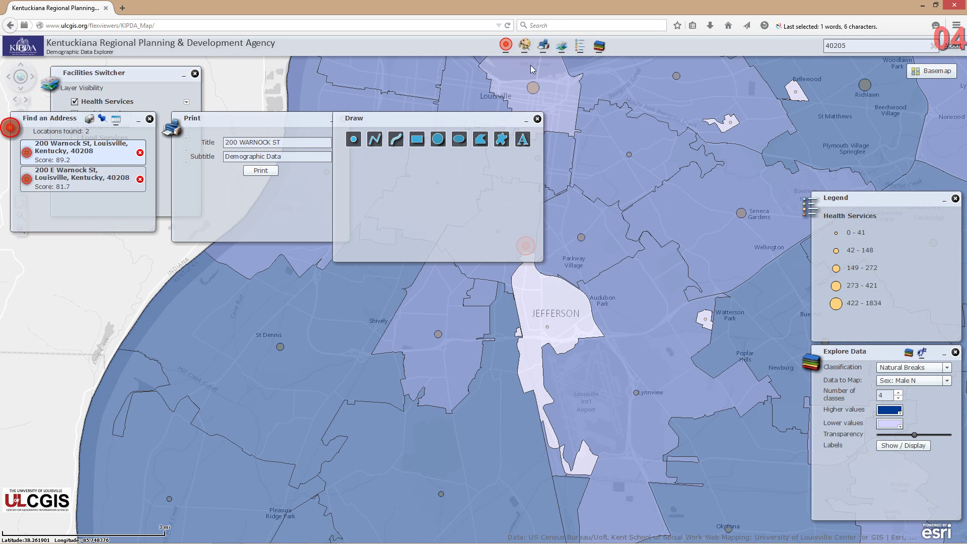
mouse_move(445, 118)
mouse_down()
mouse_move(444, 104)
mouse_move(466, 76)
mouse_up()
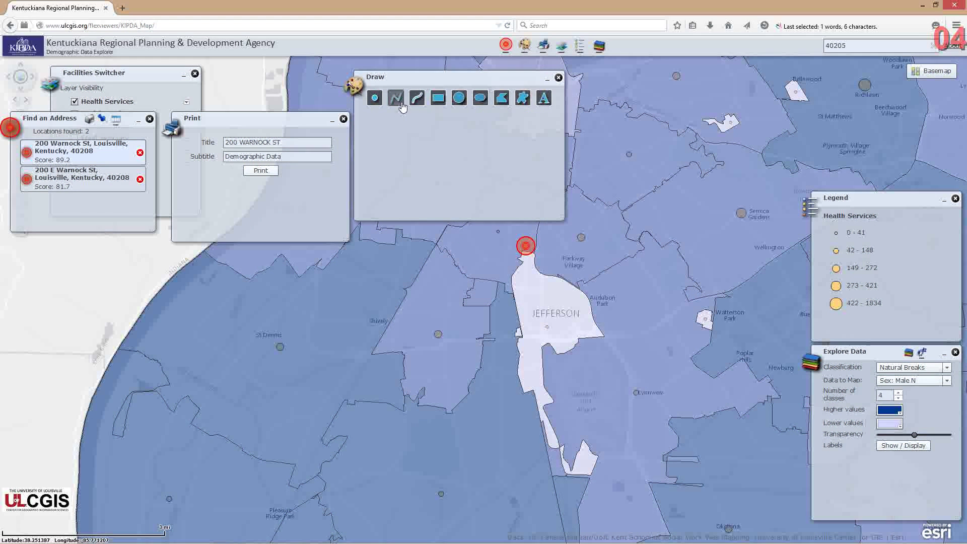
click(501, 98)
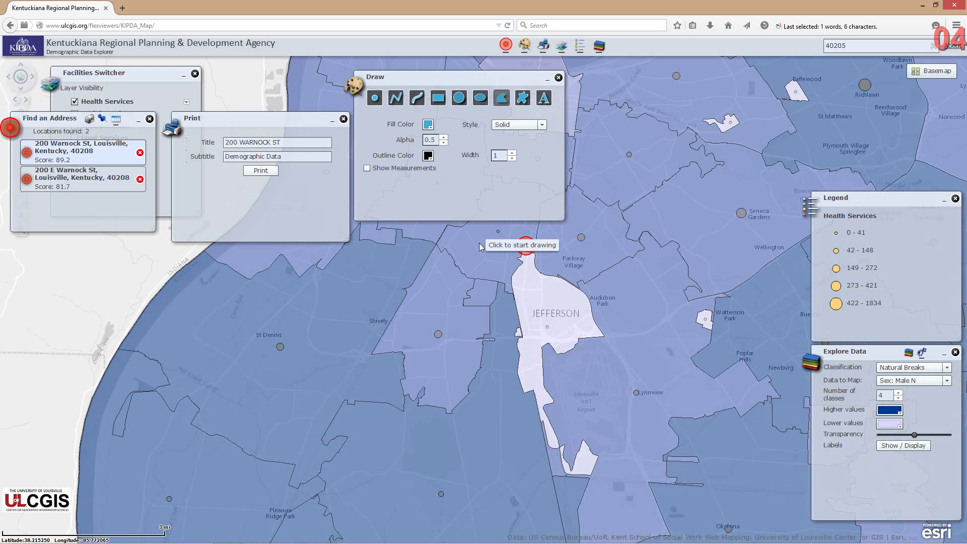
click(473, 232)
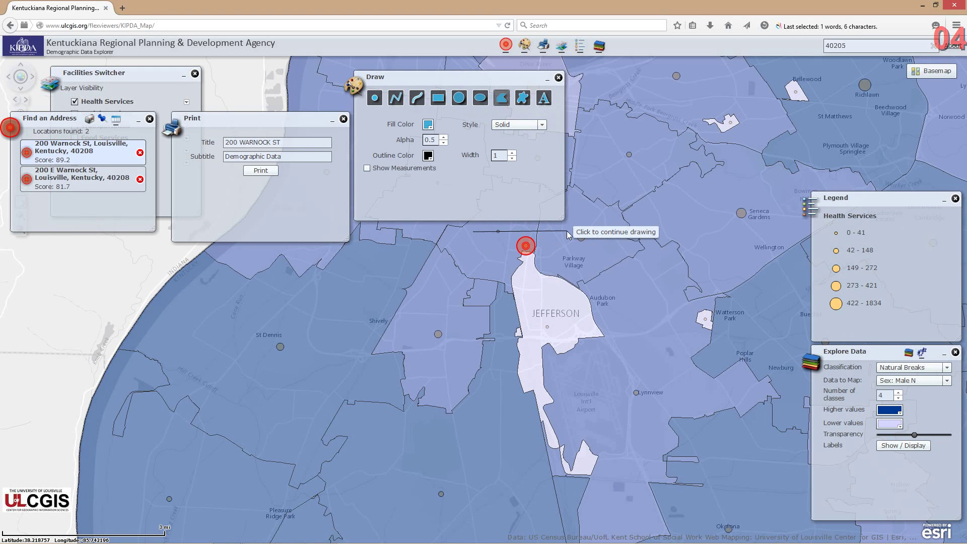
click(567, 231)
click(568, 278)
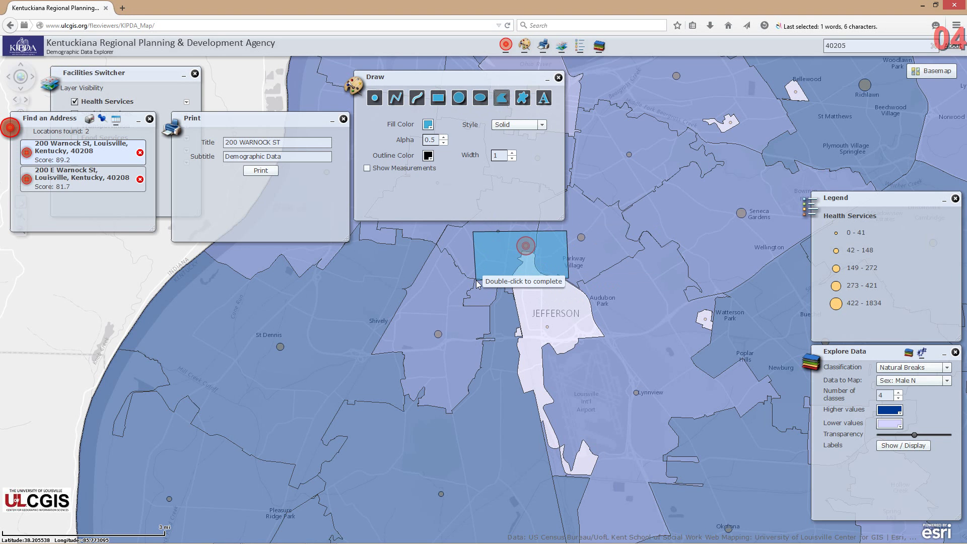
double_click(477, 284)
click(417, 98)
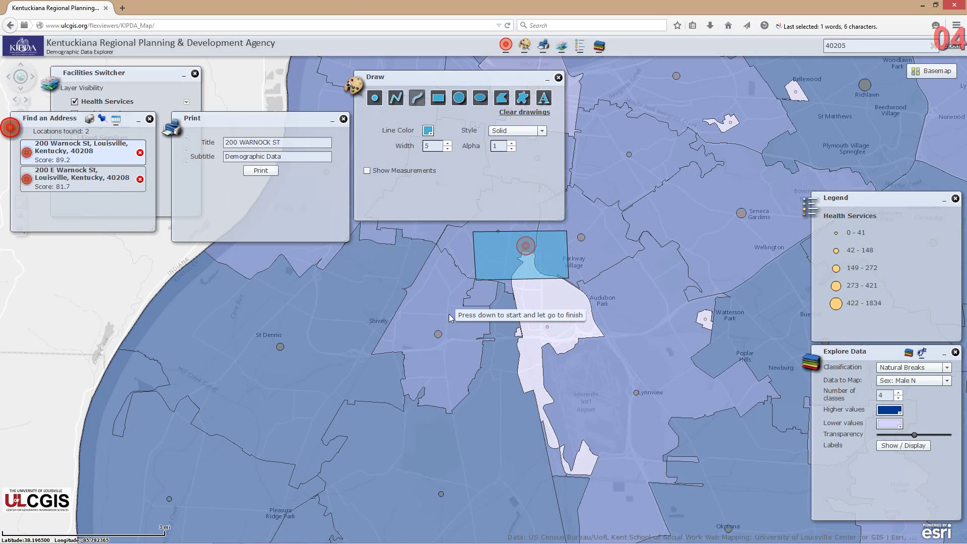
mouse_move(449, 313)
mouse_down()
mouse_move(537, 322)
mouse_move(610, 249)
mouse_move(602, 226)
mouse_move(447, 261)
mouse_move(491, 327)
mouse_up()
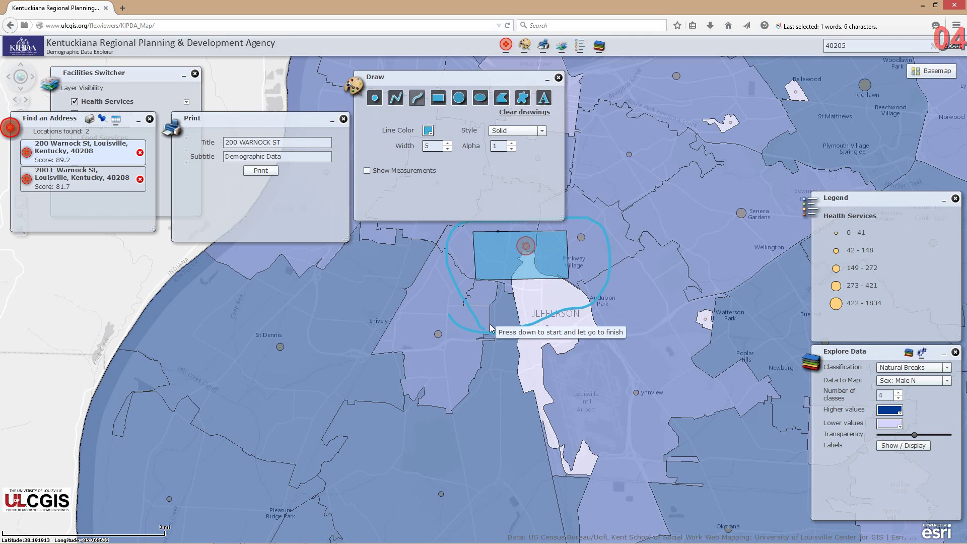
click(558, 78)
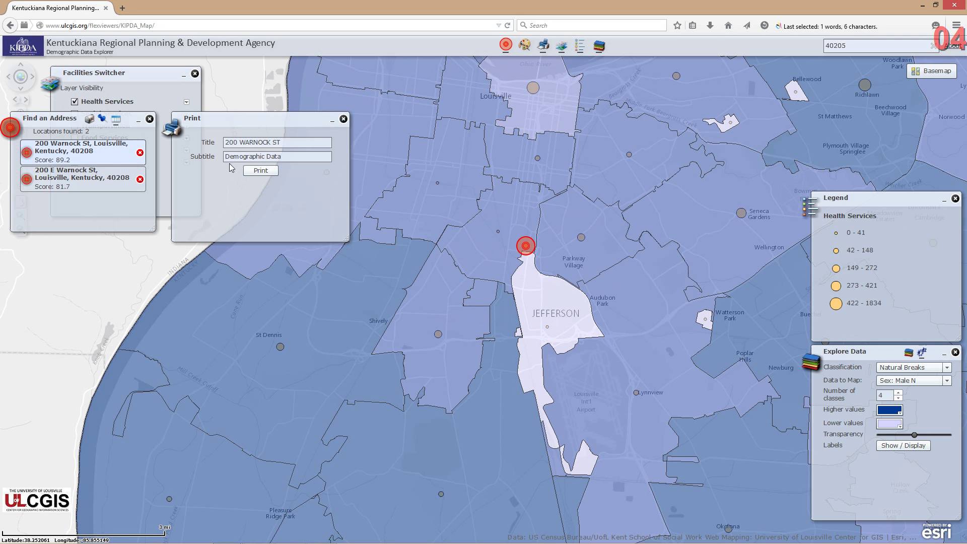
Close the Print panel so the map is uncovered
click(343, 118)
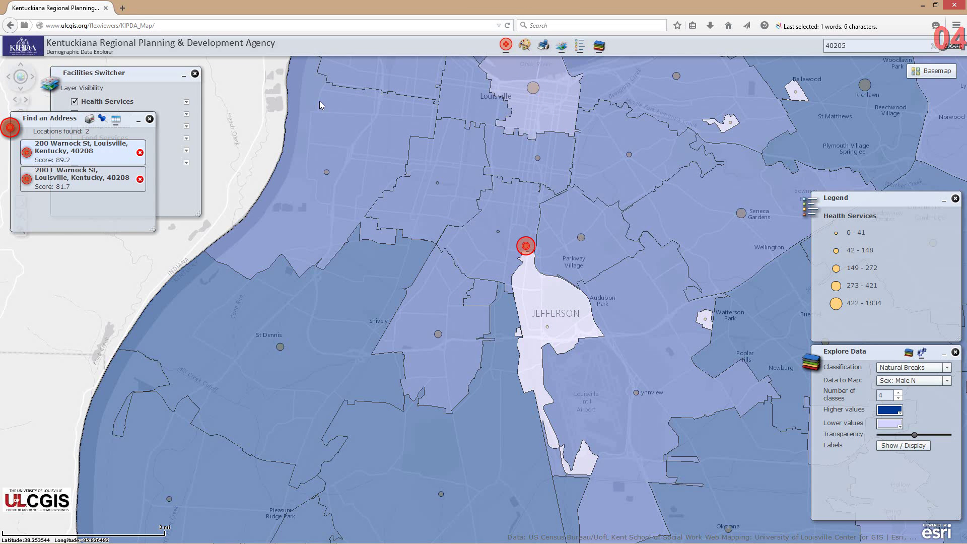